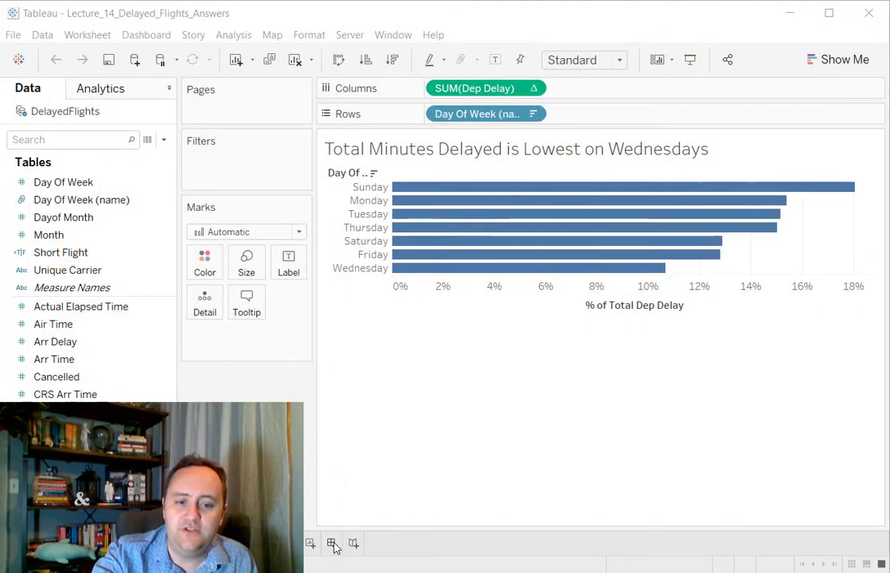
Create a new blank dashboard, Dashboard 1, from the Dashboard menu
{"action": "left_click", "coordinate": [130, 35]}
{"action": "left_click", "coordinate": [135, 61]}
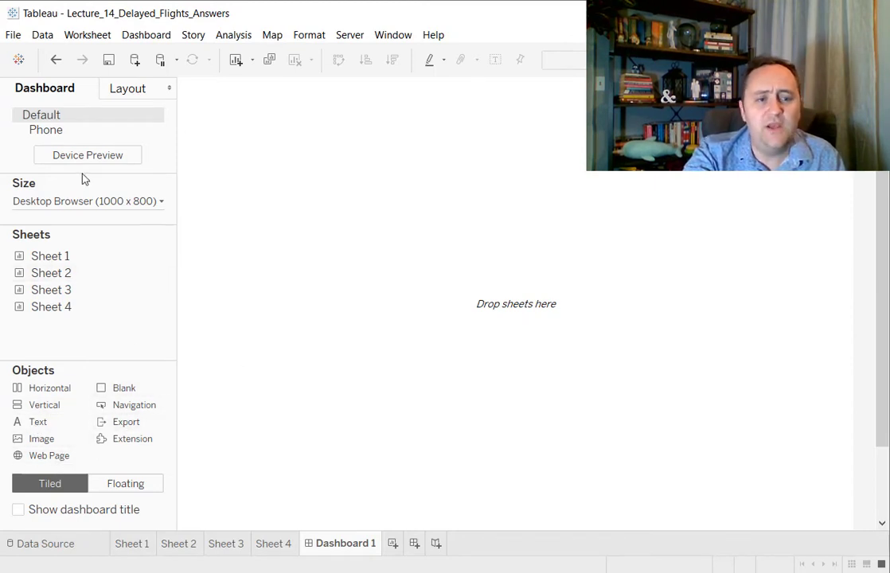
Review the Layout properties, preview the Phone layout, then list the preset dashboard sizes
{"action": "left_click", "coordinate": [131, 97]}
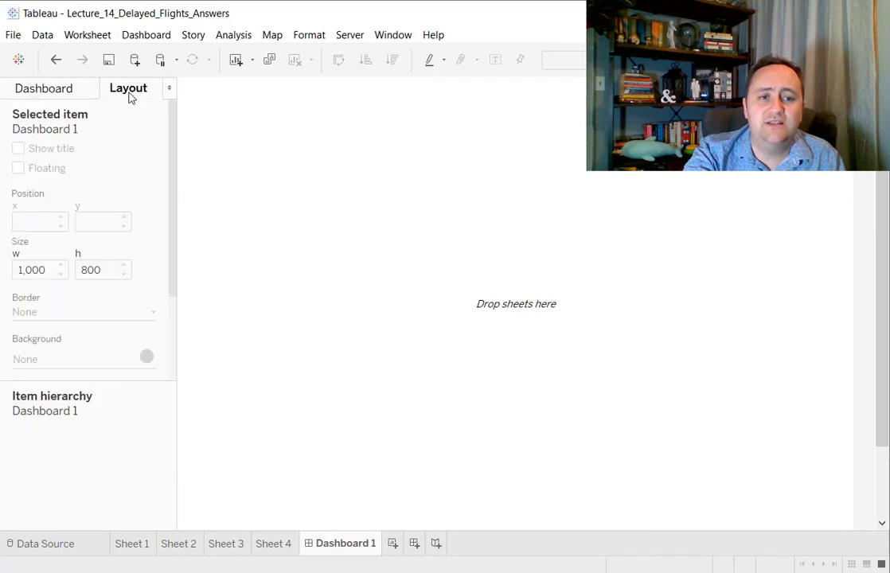
{"action": "left_click", "coordinate": [44, 88]}
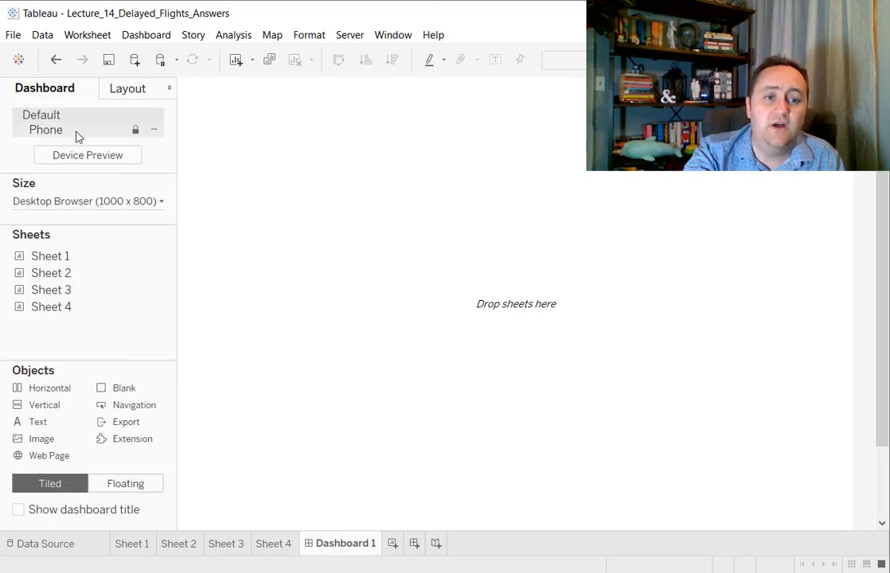
{"action": "left_click", "coordinate": [74, 132]}
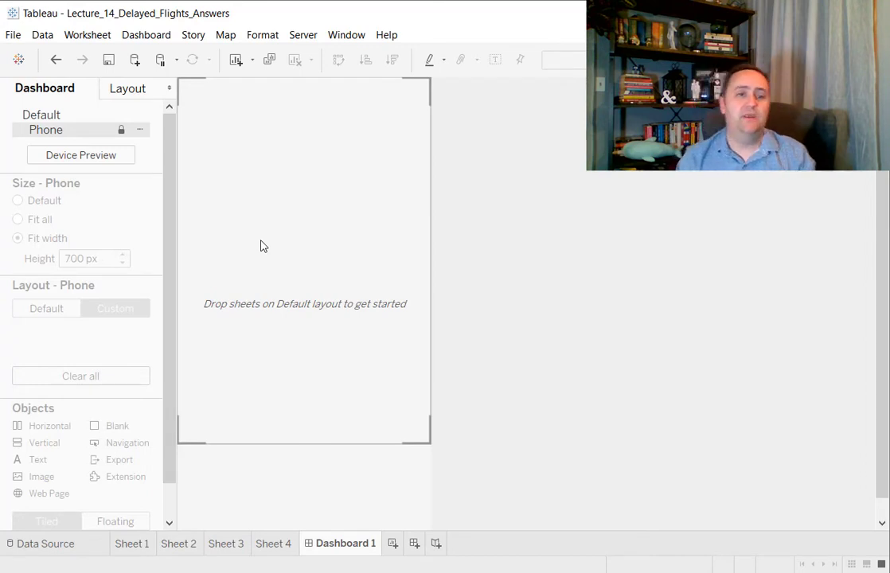
{"action": "left_click", "coordinate": [37, 120]}
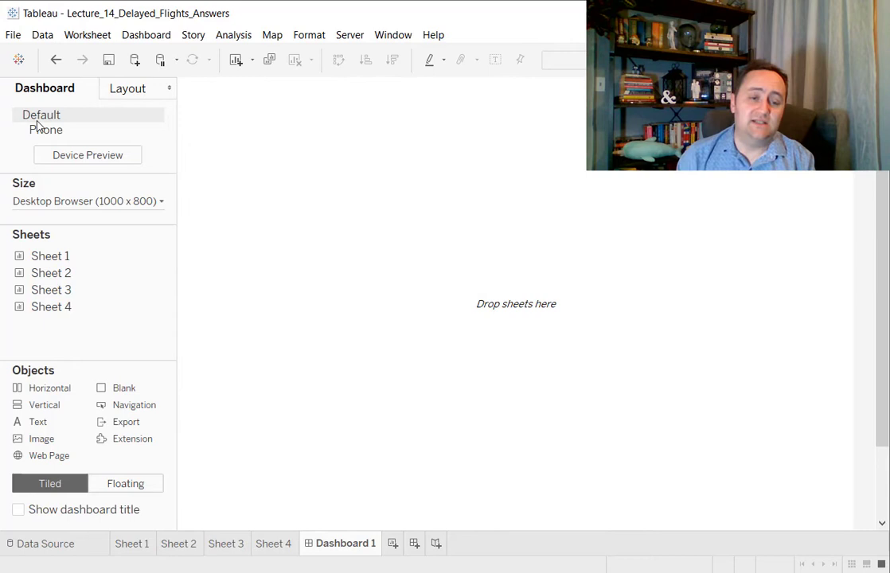
{"action": "left_click", "coordinate": [64, 201]}
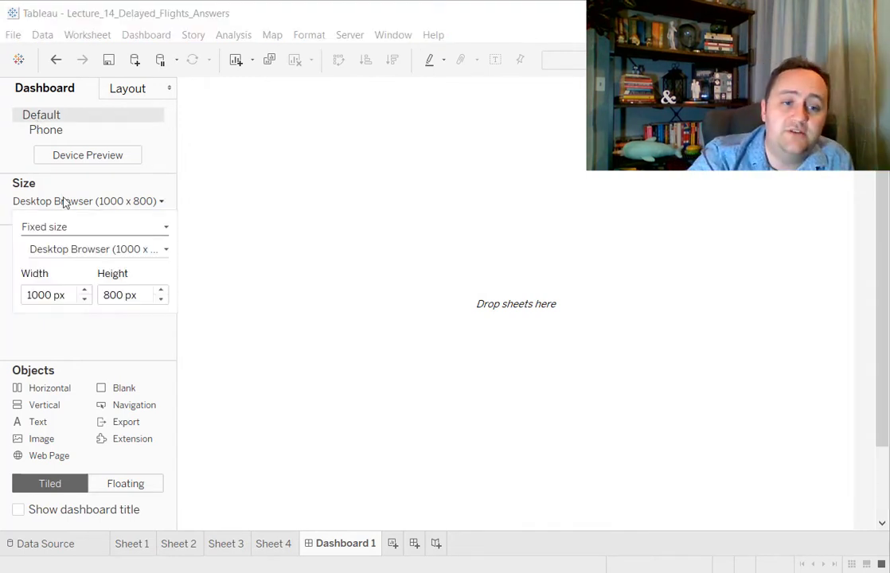
{"action": "left_click", "coordinate": [92, 251]}
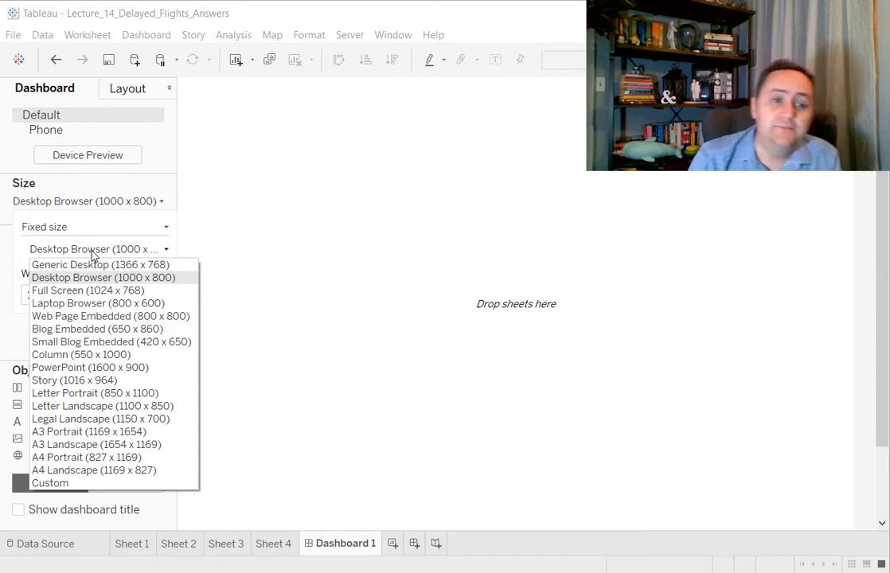
Place Sheet 1's cancellations line chart on the dashboard canvas
{"action": "left_click", "coordinate": [211, 255]}
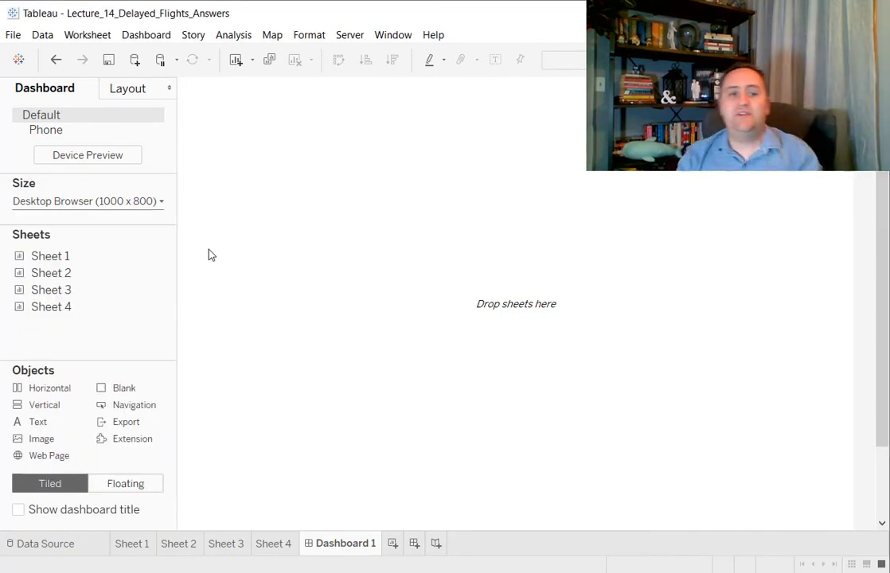
{"action": "double_click", "coordinate": [46, 258]}
{"action": "left_click_drag", "start_coordinate": [49, 255], "coordinate": [280, 156]}
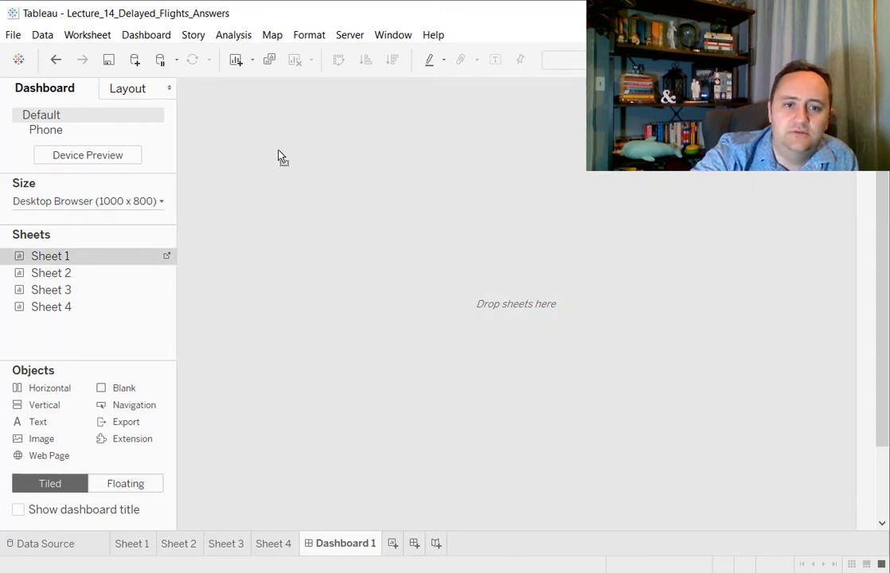
{"action": "left_click_drag", "start_coordinate": [168, 265], "coordinate": [362, 167]}
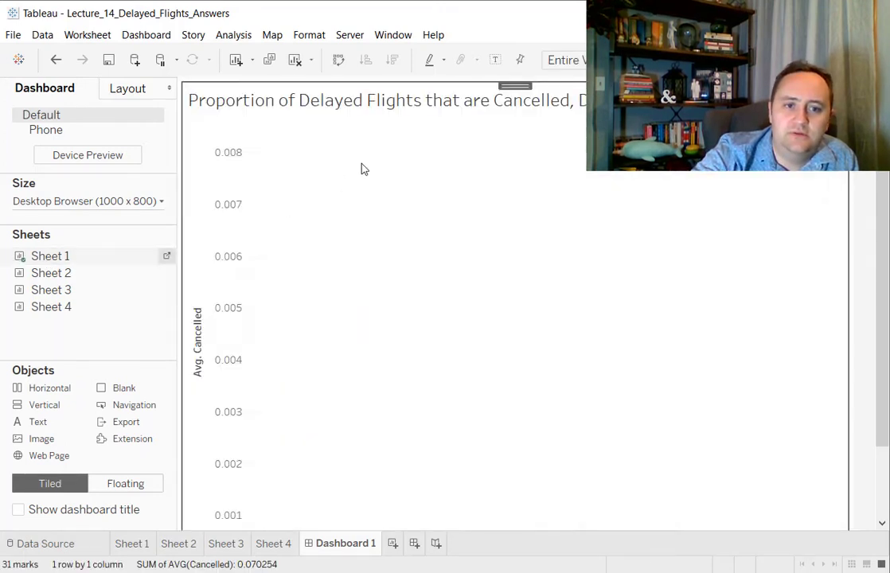
Place Sheet 2's departure-time scatter plot in the dashboard's right half
{"action": "mouse_move", "coordinate": [45, 284]}
{"action": "mouse_move", "coordinate": [46, 284]}
{"action": "left_mouse_down"}
{"action": "mouse_move", "coordinate": [280, 284]}
{"action": "mouse_move", "coordinate": [726, 237]}
{"action": "mouse_move", "coordinate": [301, 218]}
{"action": "mouse_move", "coordinate": [514, 242]}
{"action": "left_mouse_up"}
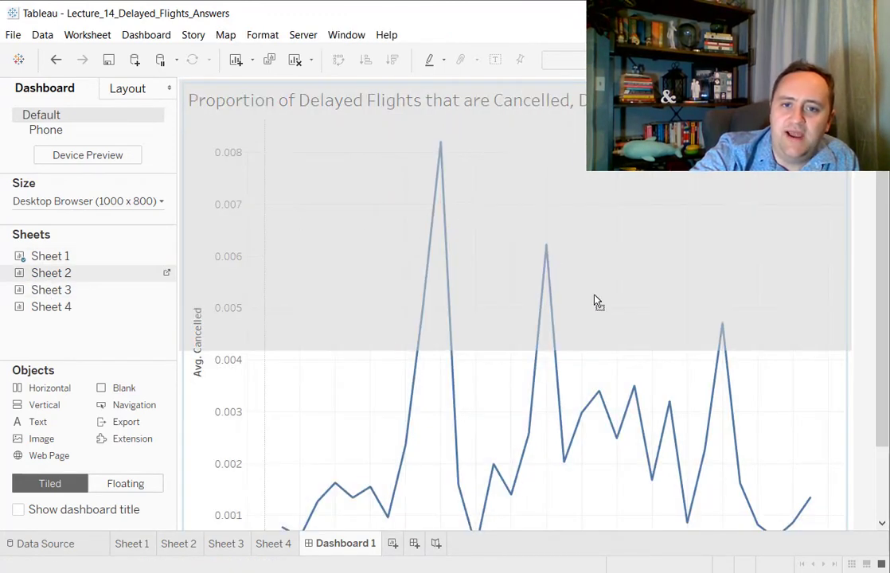
{"action": "mouse_move", "coordinate": [598, 302]}
{"action": "left_mouse_down"}
{"action": "mouse_move", "coordinate": [443, 301]}
{"action": "mouse_move", "coordinate": [473, 408]}
{"action": "mouse_move", "coordinate": [586, 266]}
{"action": "mouse_move", "coordinate": [479, 287]}
{"action": "mouse_move", "coordinate": [604, 313]}
{"action": "mouse_move", "coordinate": [462, 308]}
{"action": "mouse_move", "coordinate": [598, 364]}
{"action": "mouse_move", "coordinate": [409, 290]}
{"action": "mouse_move", "coordinate": [533, 270]}
{"action": "mouse_move", "coordinate": [626, 325]}
{"action": "left_mouse_up"}
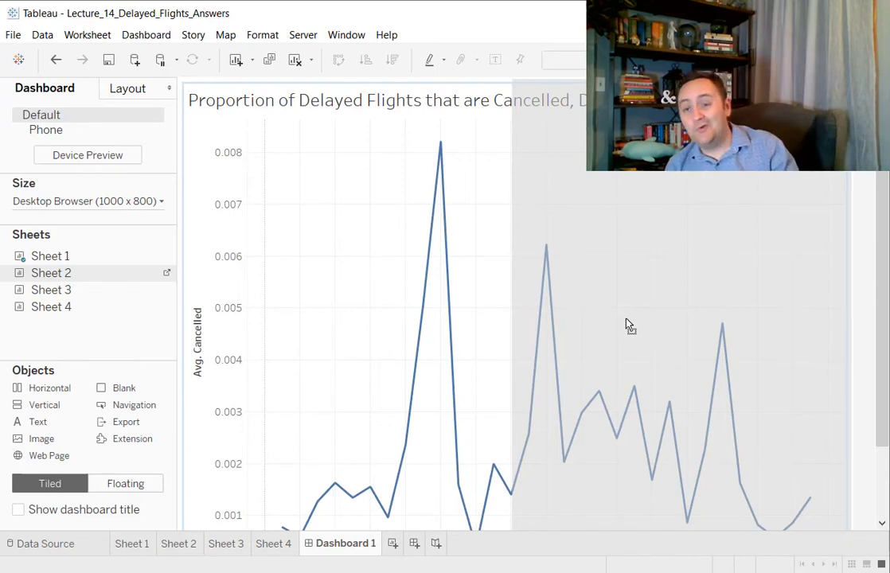
{"action": "left_click_drag", "start_coordinate": [627, 325], "coordinate": [627, 324]}
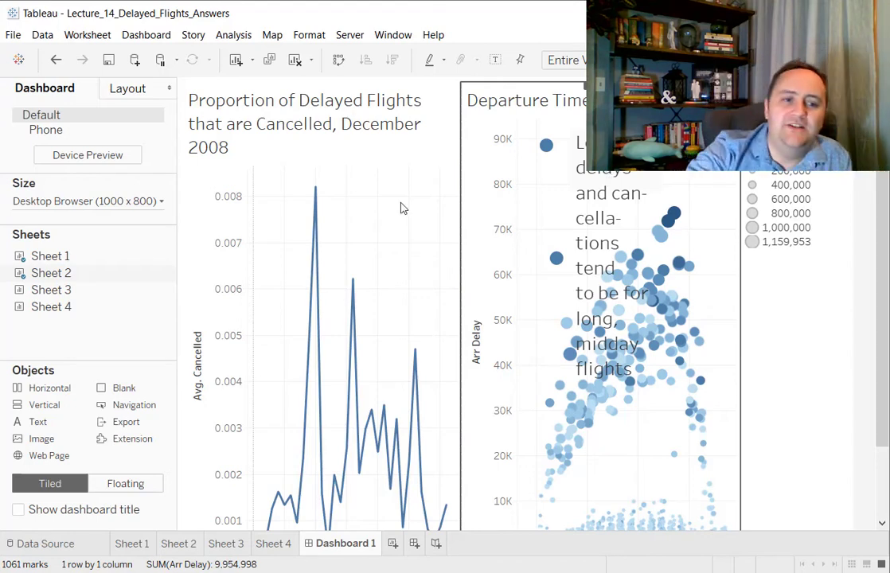
Add Sheet 3 to the dashboard grid and open Edit Sizes for the Distance legend
{"action": "mouse_move", "coordinate": [38, 293]}
{"action": "left_mouse_down"}
{"action": "mouse_move", "coordinate": [356, 419]}
{"action": "mouse_move", "coordinate": [609, 442]}
{"action": "mouse_move", "coordinate": [612, 419]}
{"action": "left_mouse_up"}
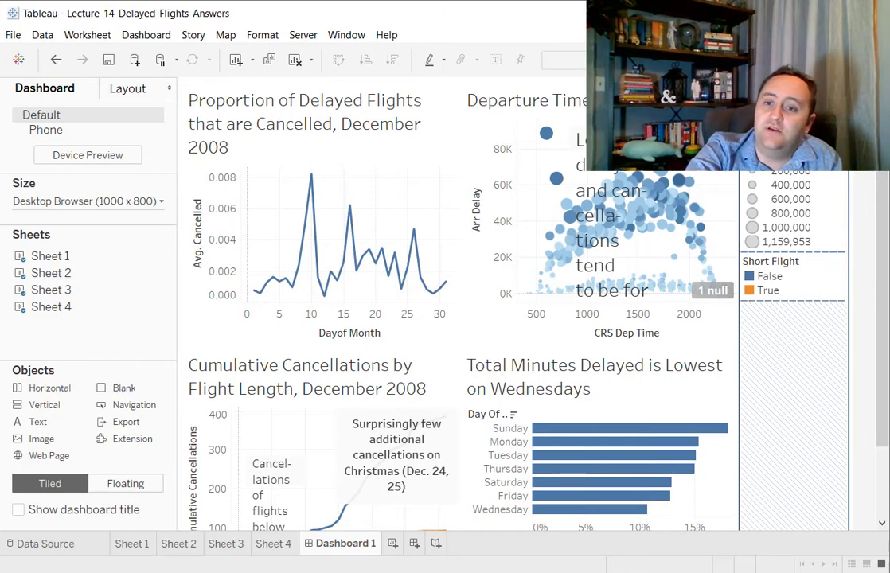
{"action": "double_click", "coordinate": [783, 185]}
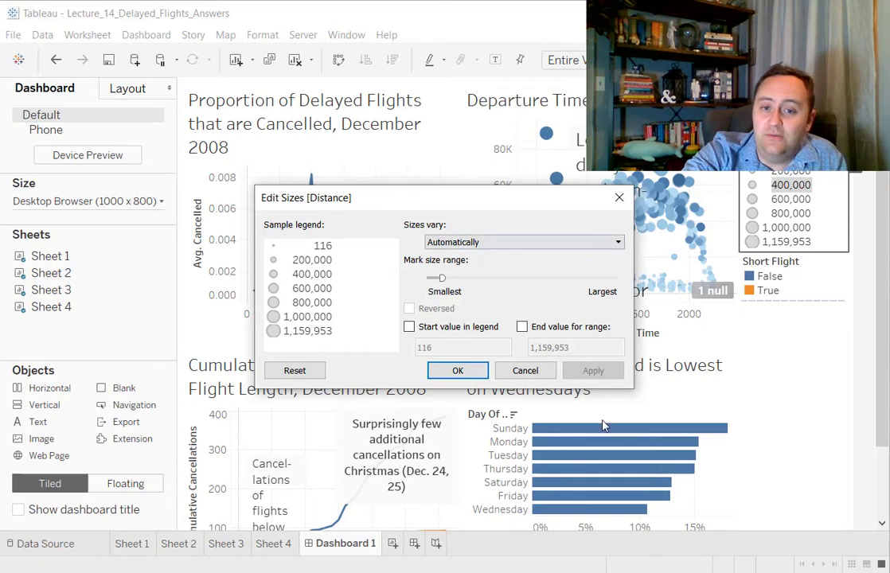
Cancel the Distance Edit Sizes dialog without changes
{"action": "left_click", "coordinate": [526, 370]}
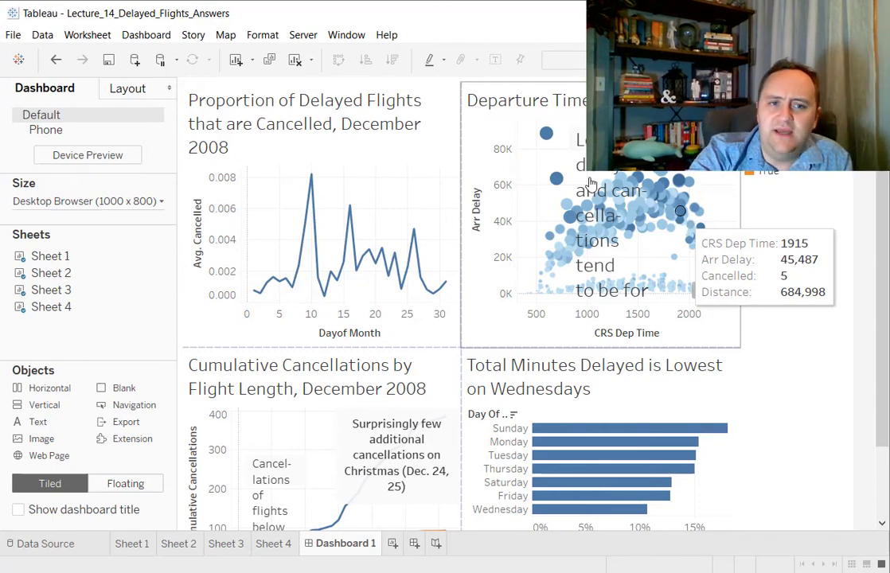
Shade the dashboard background peach in Format Dashboard
{"action": "left_click", "coordinate": [255, 35]}
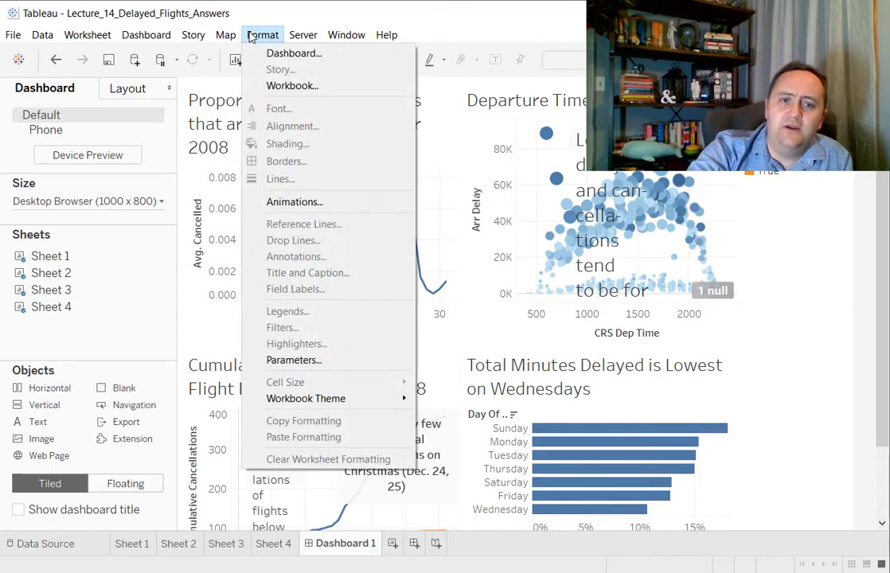
{"action": "left_click", "coordinate": [270, 54]}
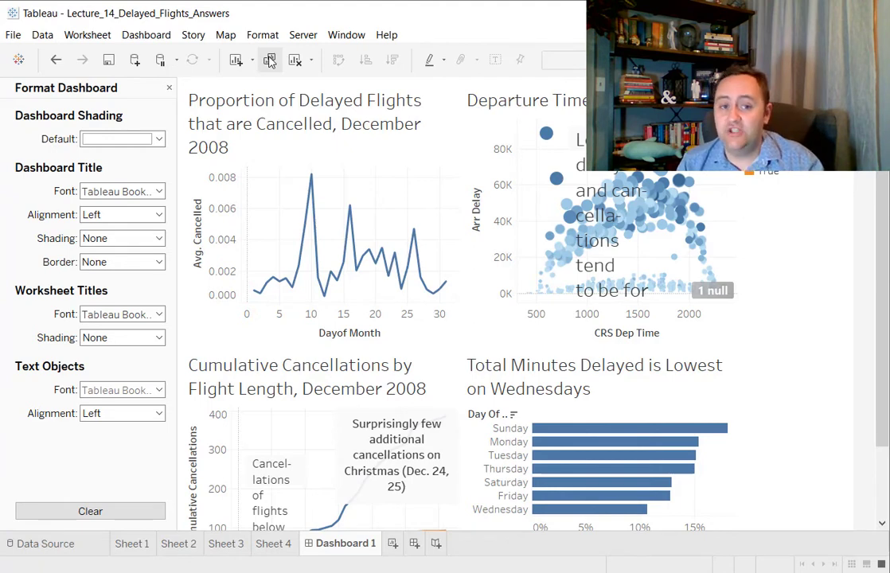
{"action": "left_click", "coordinate": [119, 139]}
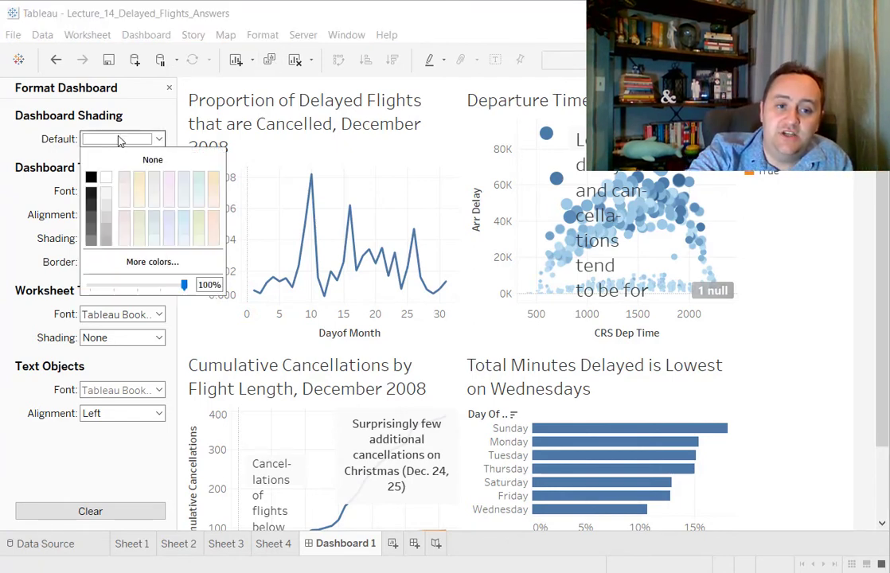
{"action": "left_click", "coordinate": [215, 218]}
{"action": "left_click", "coordinate": [794, 311]}
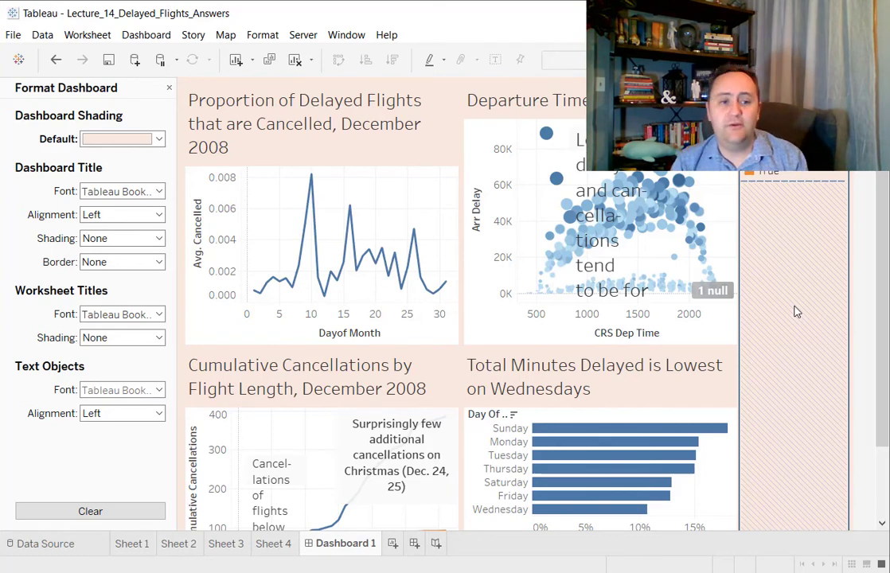
Set the worksheet titles' font size to 3
{"action": "left_click", "coordinate": [493, 135]}
{"action": "left_click", "coordinate": [493, 135]}
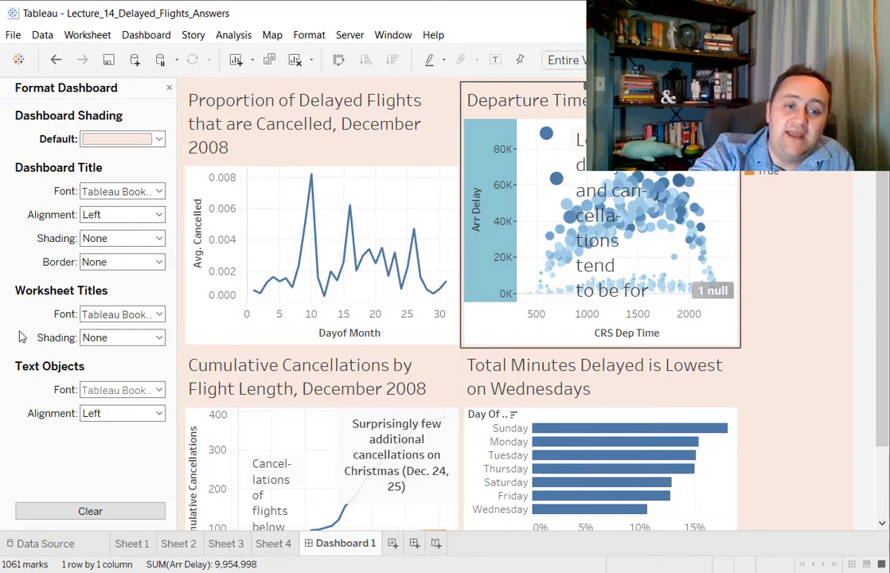
{"action": "left_click", "coordinate": [112, 316]}
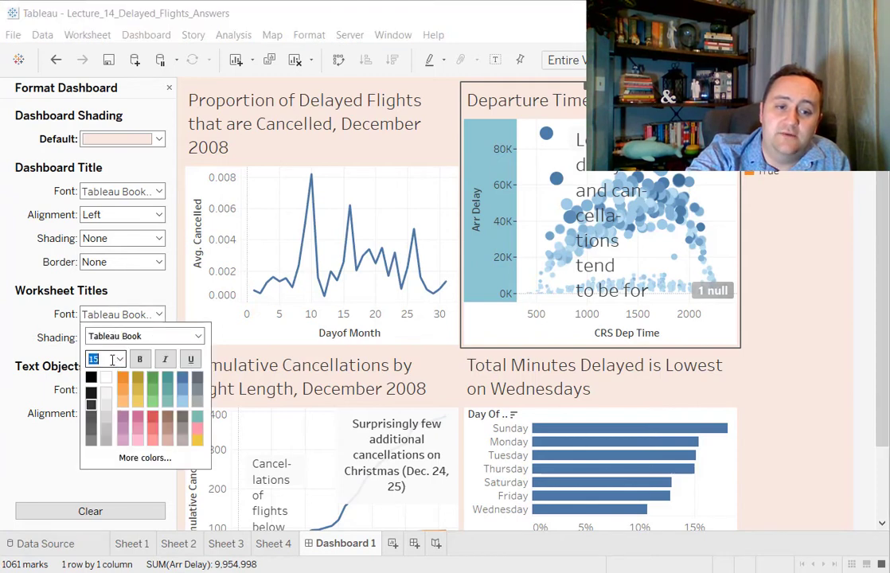
{"action": "type", "text": "3"}
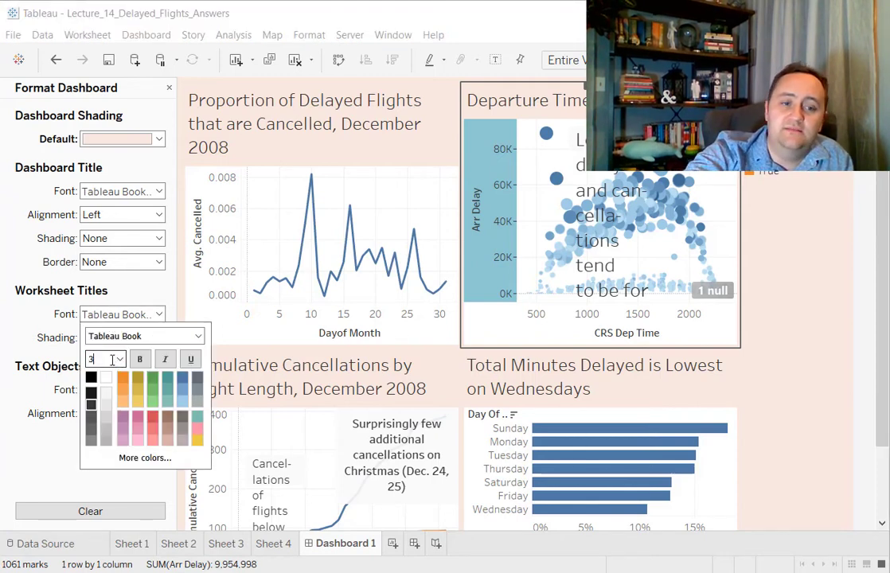
{"action": "key", "text": "BackSpace"}
{"action": "type", "text": "15"}
{"action": "key", "text": "Tab"}
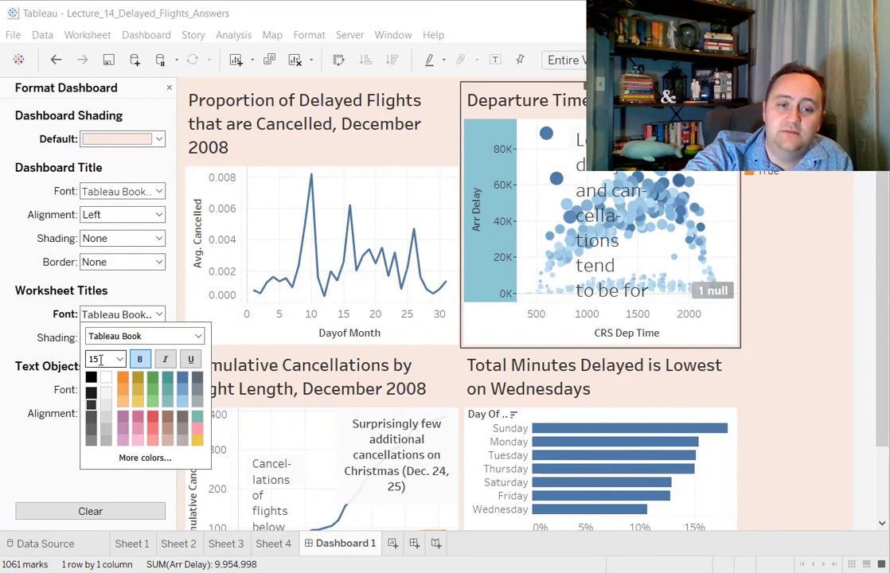
{"action": "type", "text": "3"}
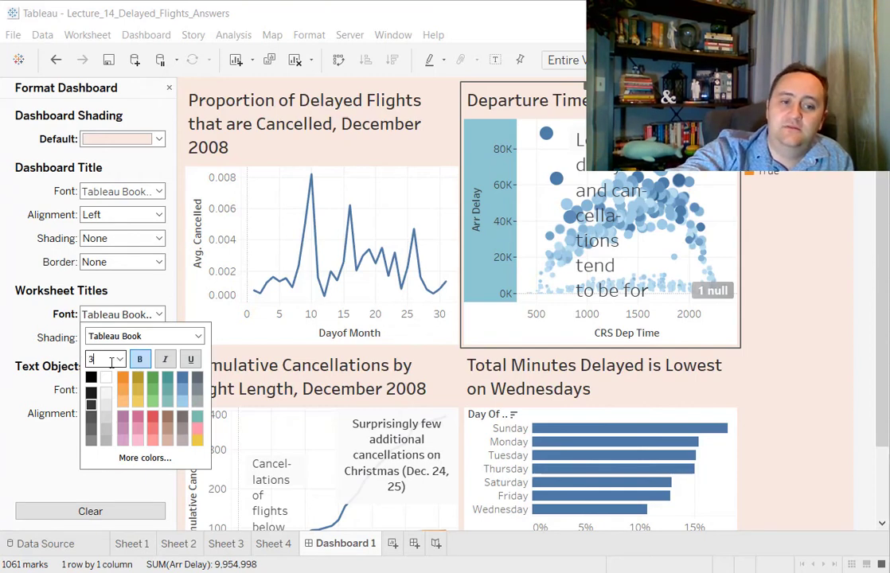
{"action": "left_click", "coordinate": [861, 407]}
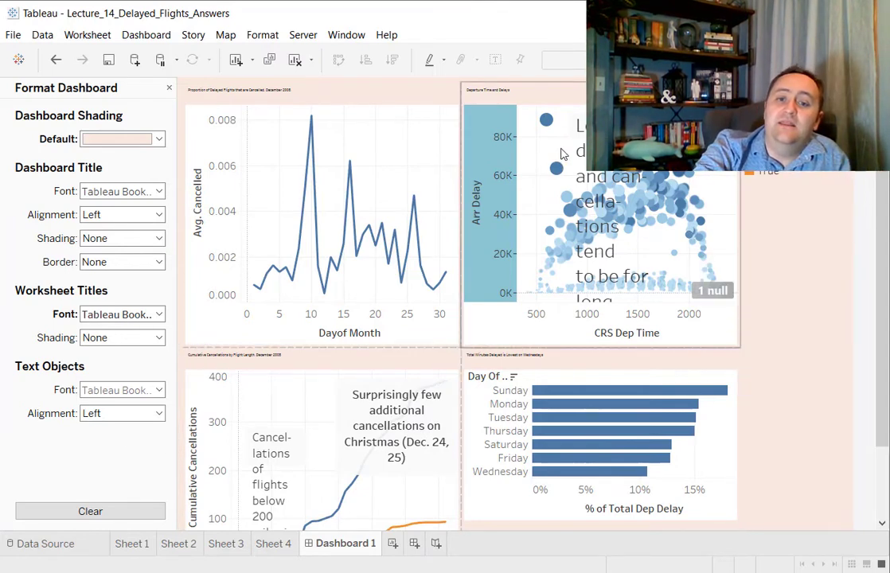
Highlight the scatter-plot mark at CRS Dep Time 700, Arr Delay 63,501 and view its actions
{"action": "left_click", "coordinate": [531, 151]}
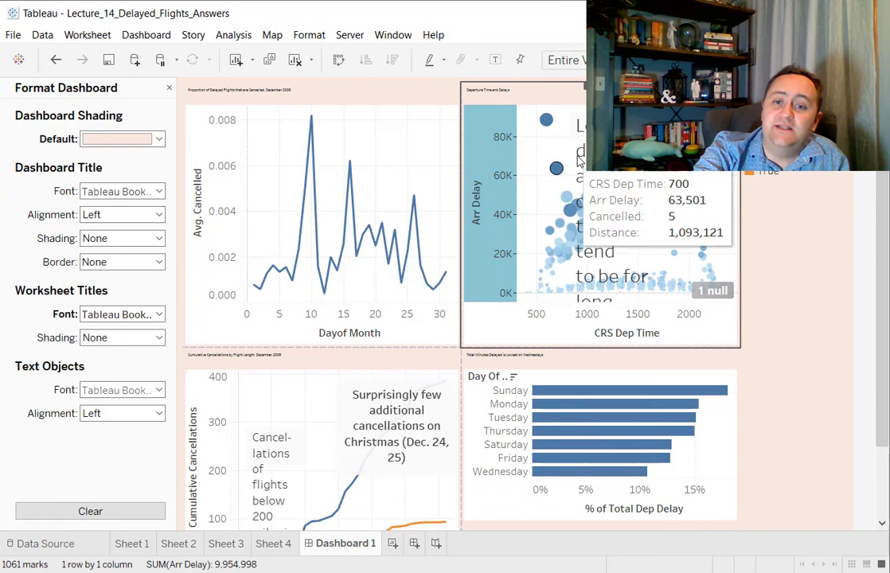
{"action": "mouse_move", "coordinate": [556, 172]}
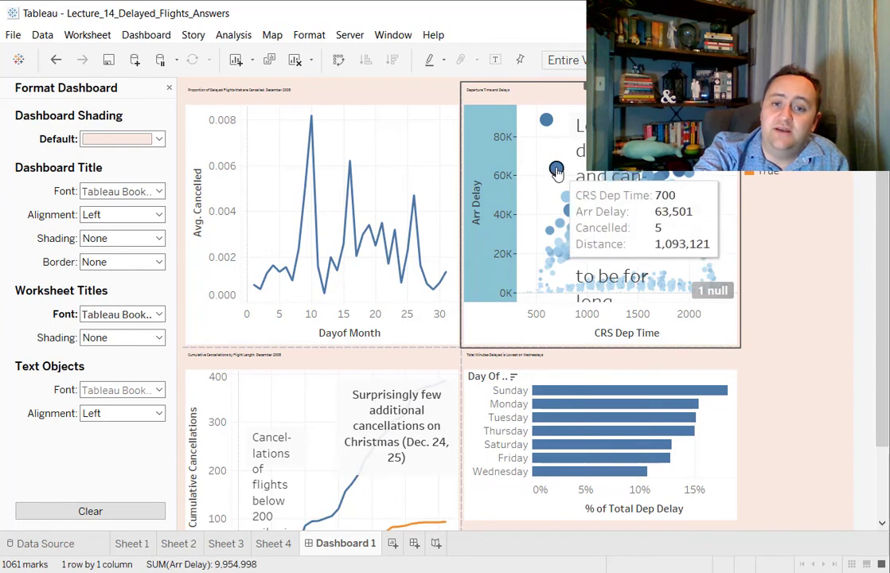
{"action": "left_click", "coordinate": [557, 173]}
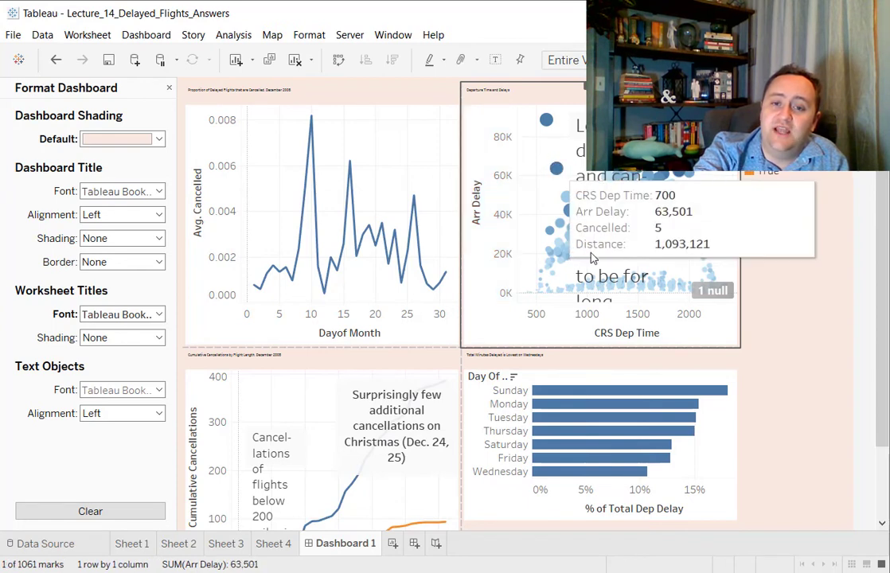
{"action": "right_click", "coordinate": [559, 179]}
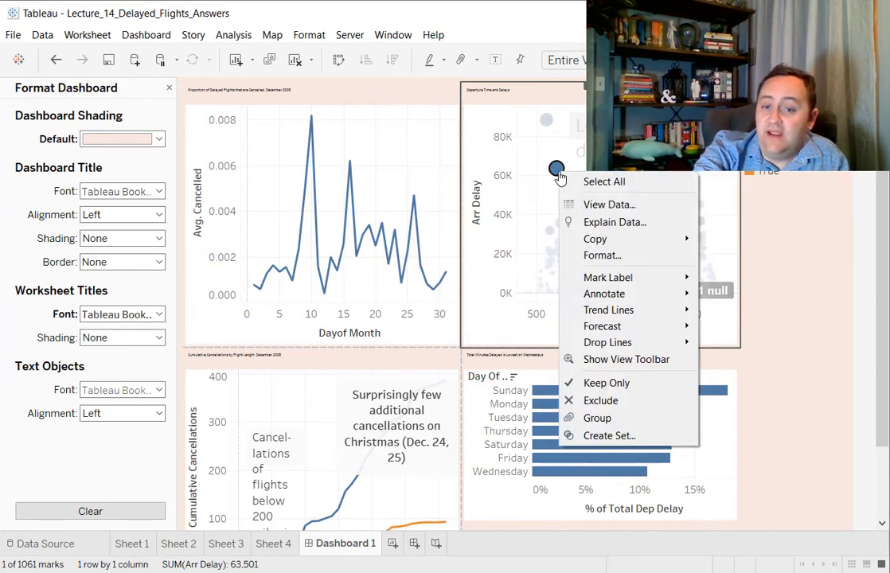
{"action": "mouse_move", "coordinate": [593, 292]}
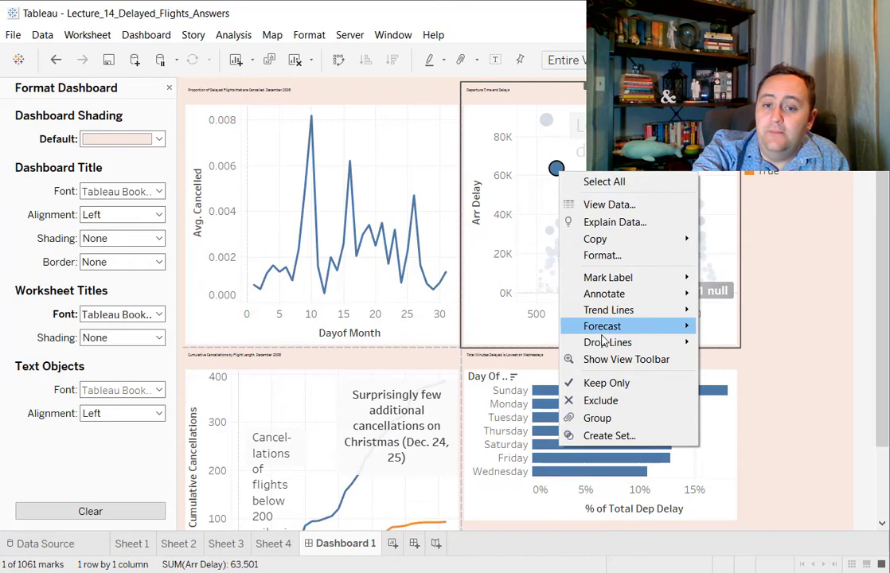
{"action": "left_click", "coordinate": [799, 211]}
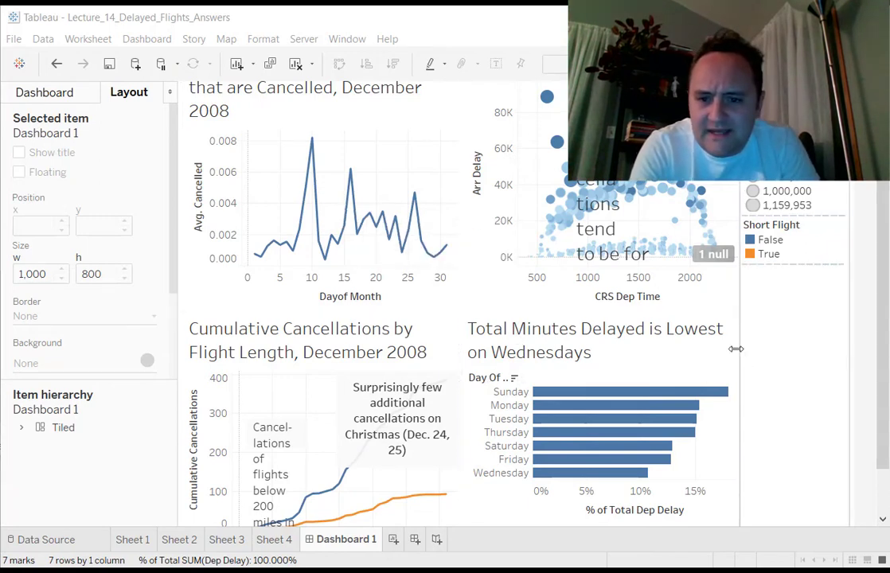
Add a Day Of Week (name) filter from the Total Minutes Delayed bar chart's options
{"action": "left_click", "coordinate": [583, 342]}
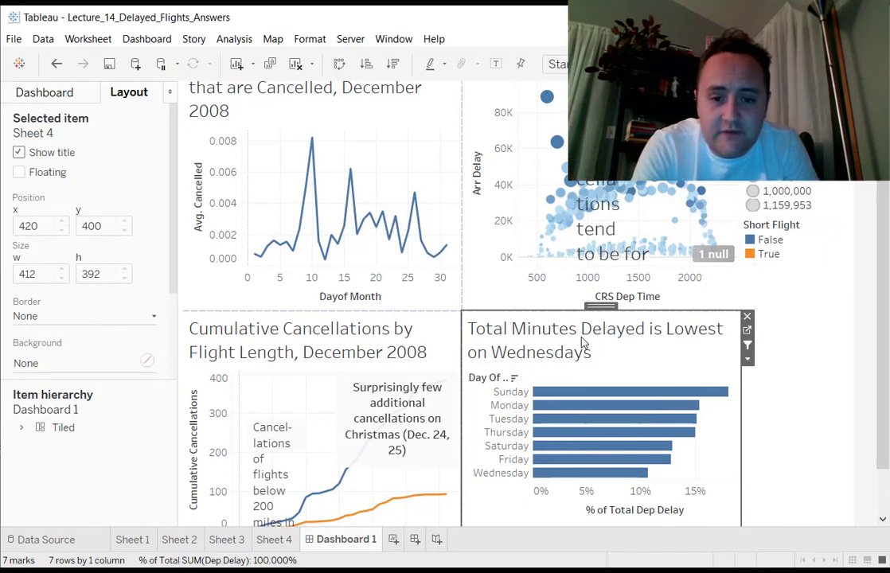
{"action": "left_click", "coordinate": [746, 360]}
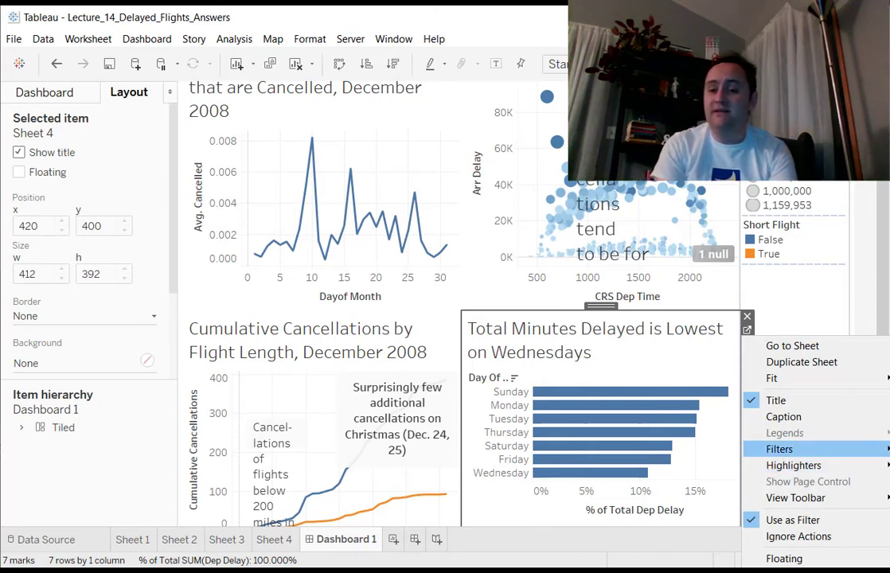
{"action": "left_click", "coordinate": [883, 449]}
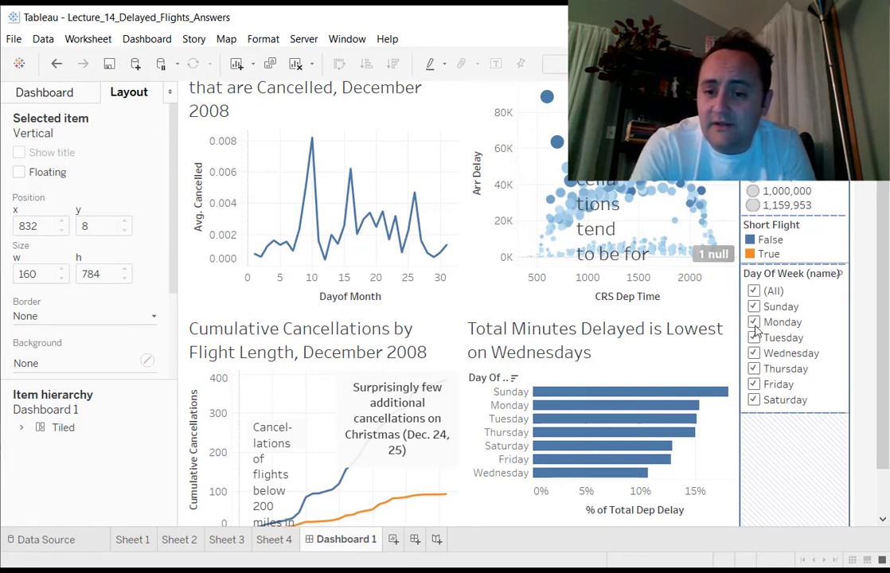
Uncheck and re-check Monday and Tuesday in the filter, then open its options list
{"action": "left_click", "coordinate": [754, 322]}
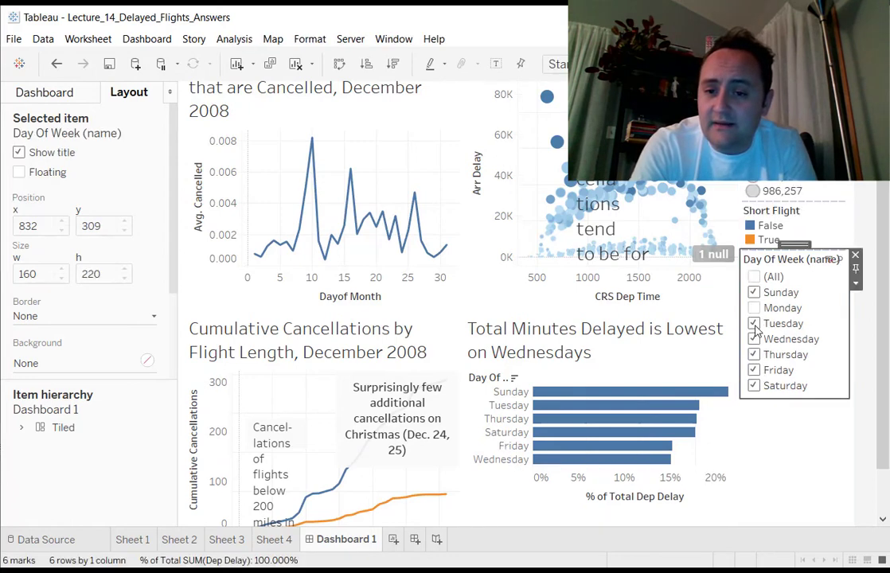
{"action": "left_click", "coordinate": [752, 324]}
{"action": "left_click", "coordinate": [752, 309]}
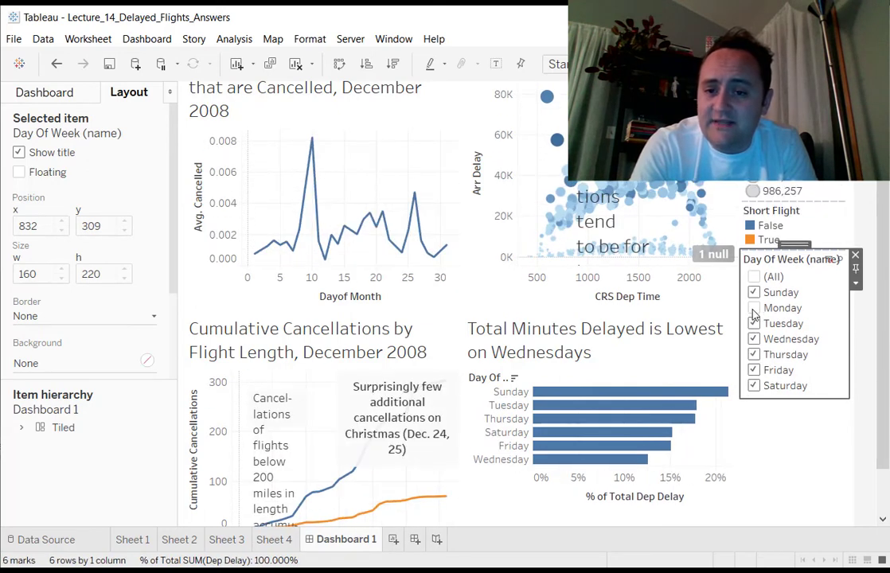
{"action": "left_click", "coordinate": [753, 308]}
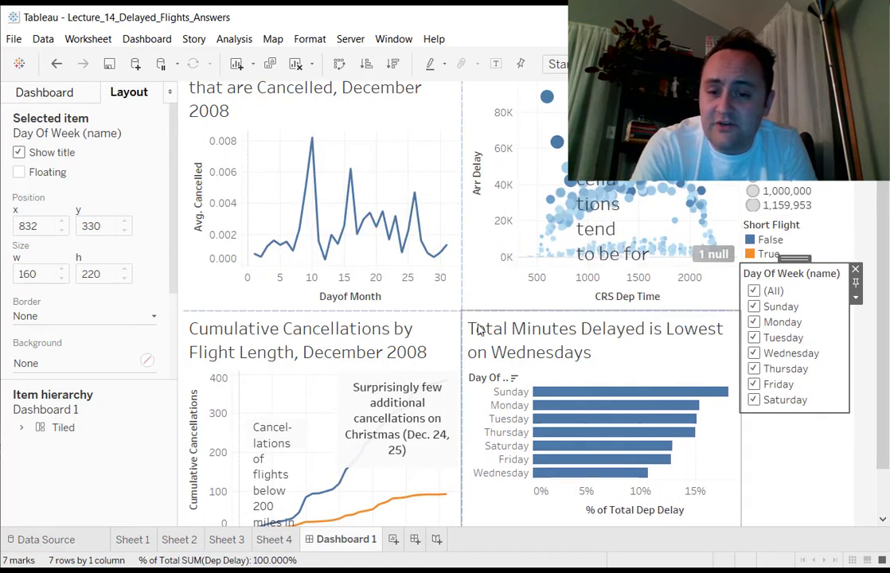
{"action": "left_click", "coordinate": [854, 298]}
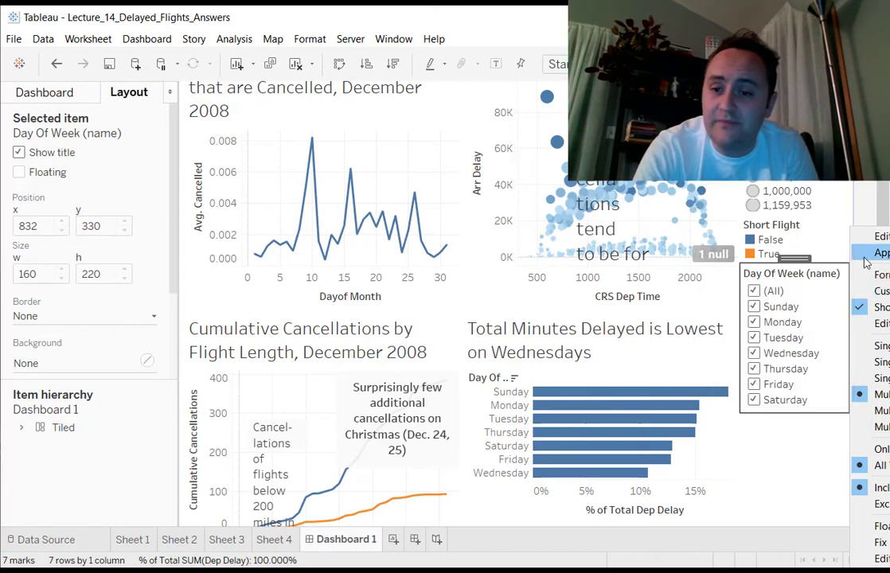
Close the filter options and toggle the Day Of Week card's search box on and off
{"action": "mouse_move", "coordinate": [866, 262]}
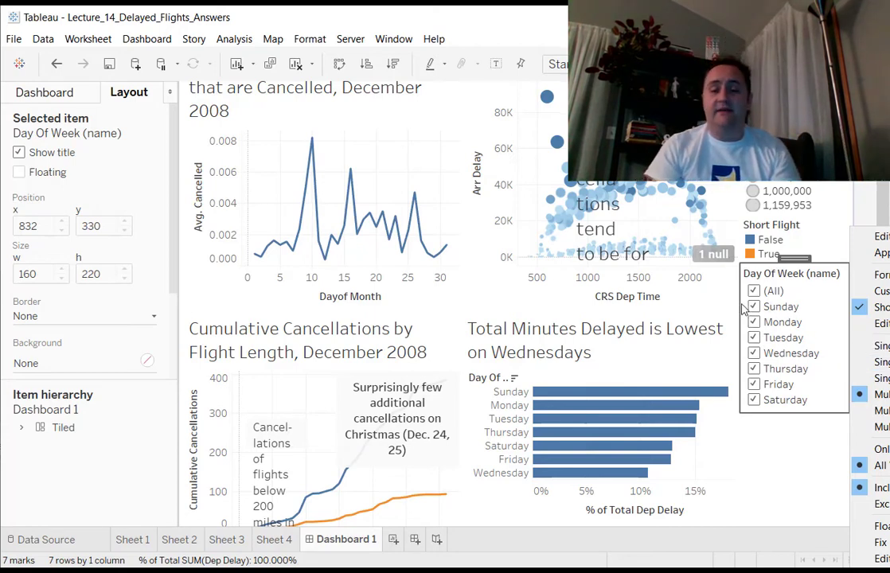
{"action": "left_click", "coordinate": [776, 474]}
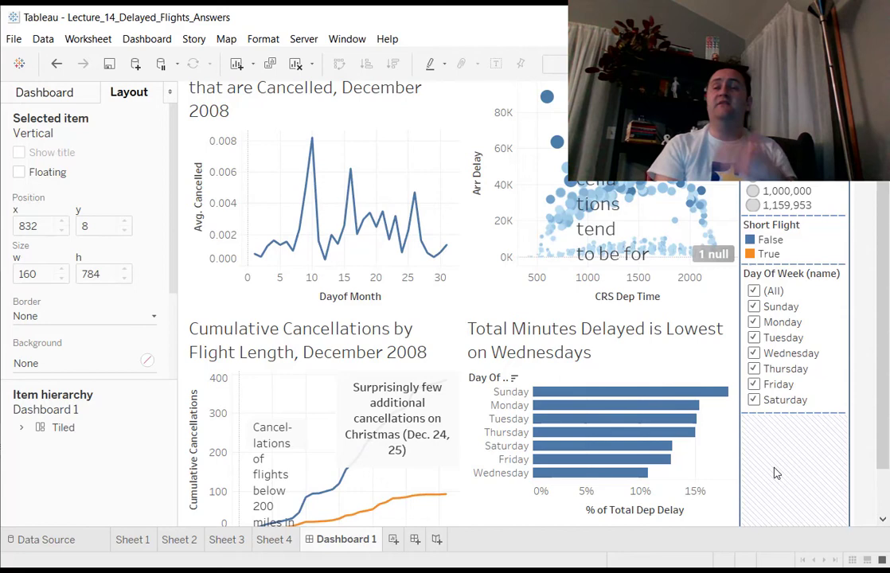
{"action": "left_click", "coordinate": [839, 276]}
{"action": "left_click", "coordinate": [840, 275]}
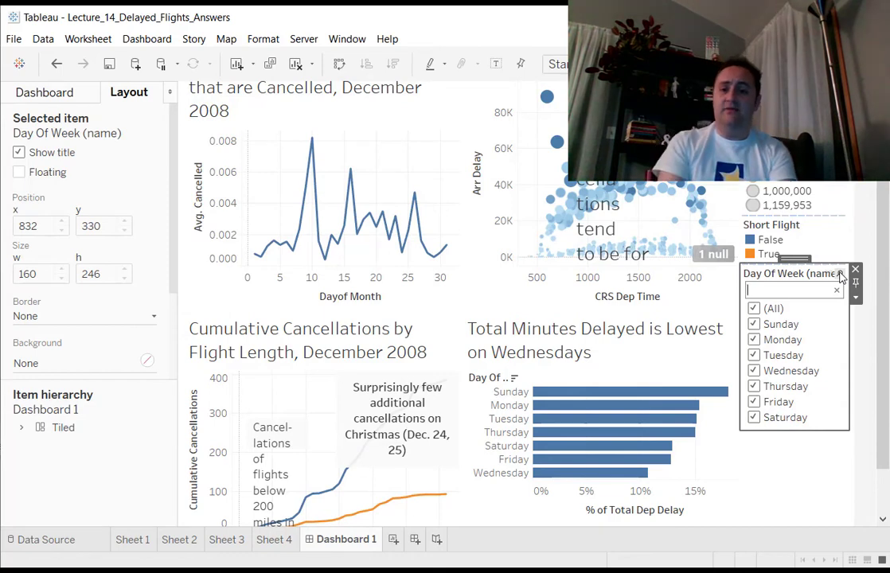
{"action": "left_click", "coordinate": [840, 274]}
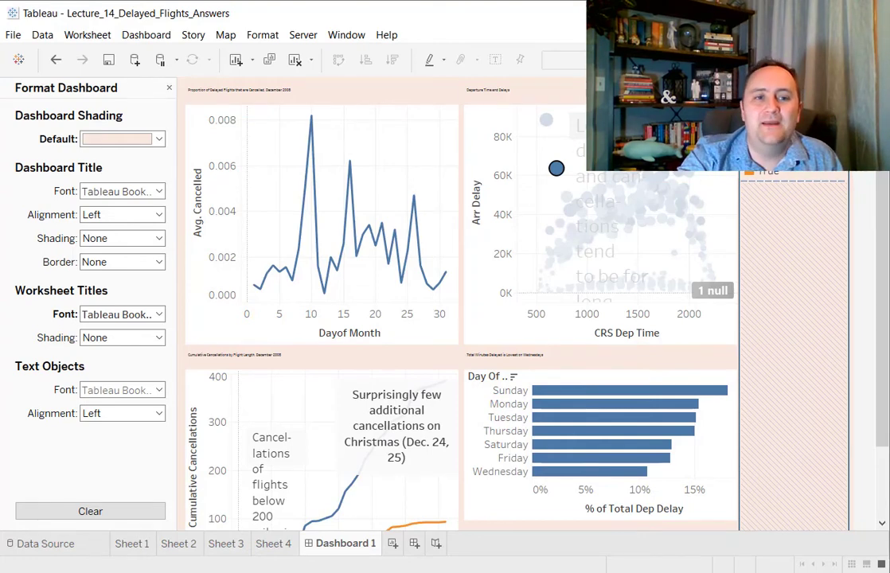
{"action": "left_click", "coordinate": [148, 34]}
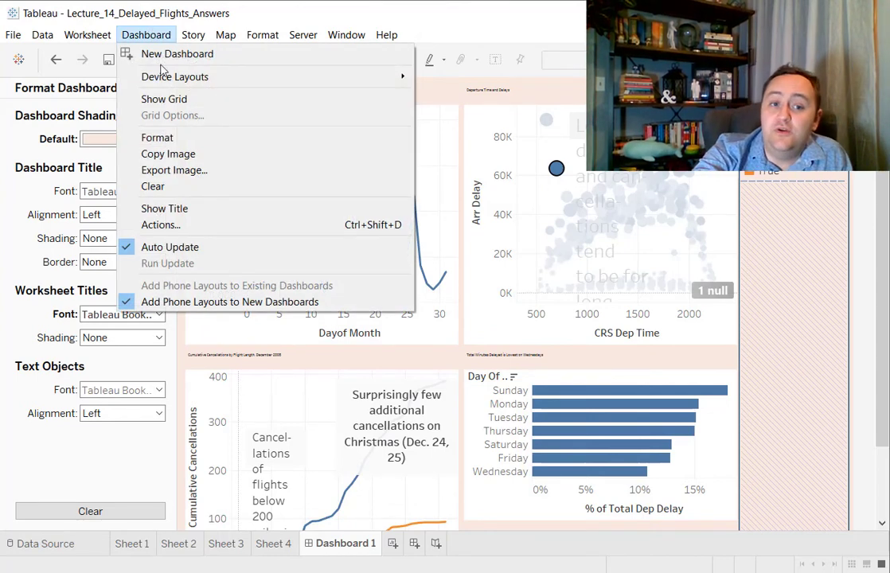
{"action": "left_click", "coordinate": [196, 177]}
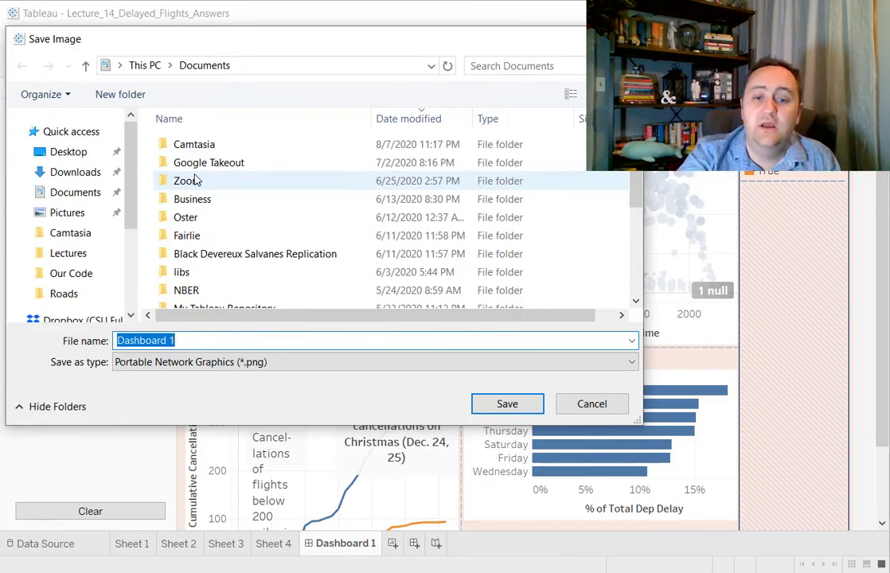
{"action": "left_click", "coordinate": [603, 413]}
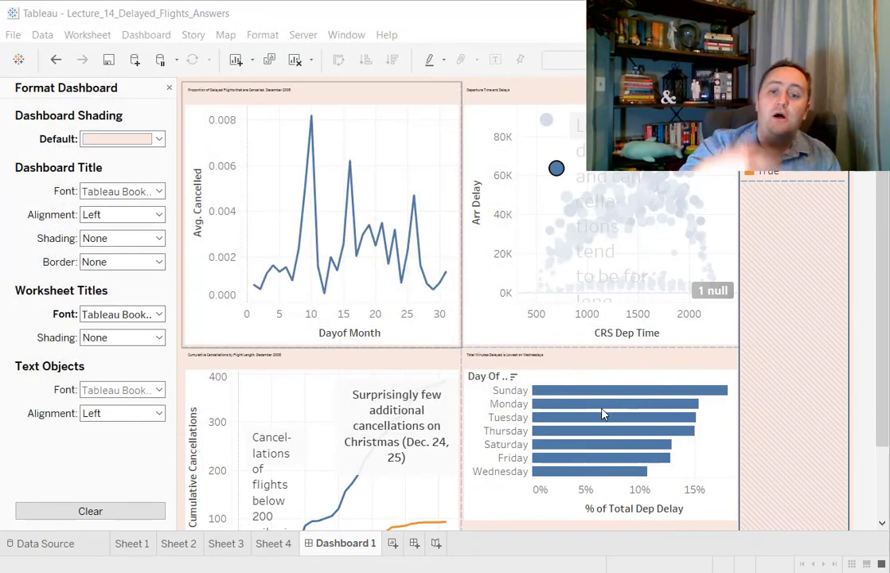